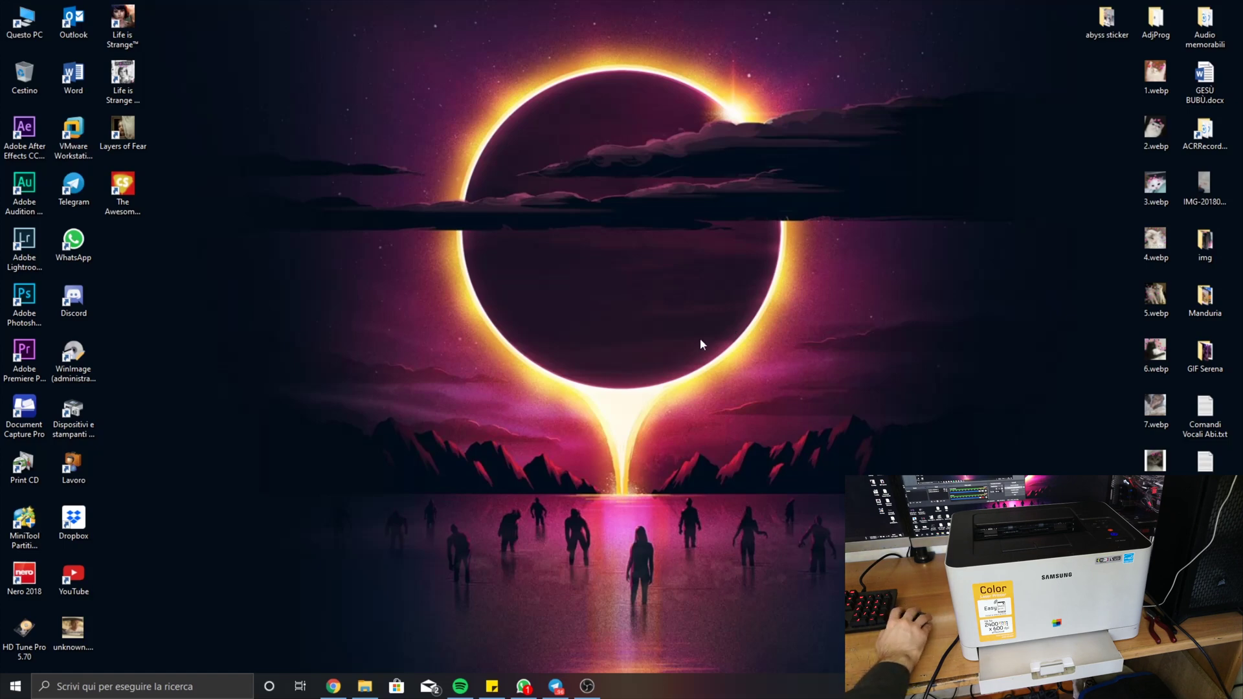
# Bring Chrome forward and switch to the printerservis.net home page tab.
pyautogui.click(333, 687)
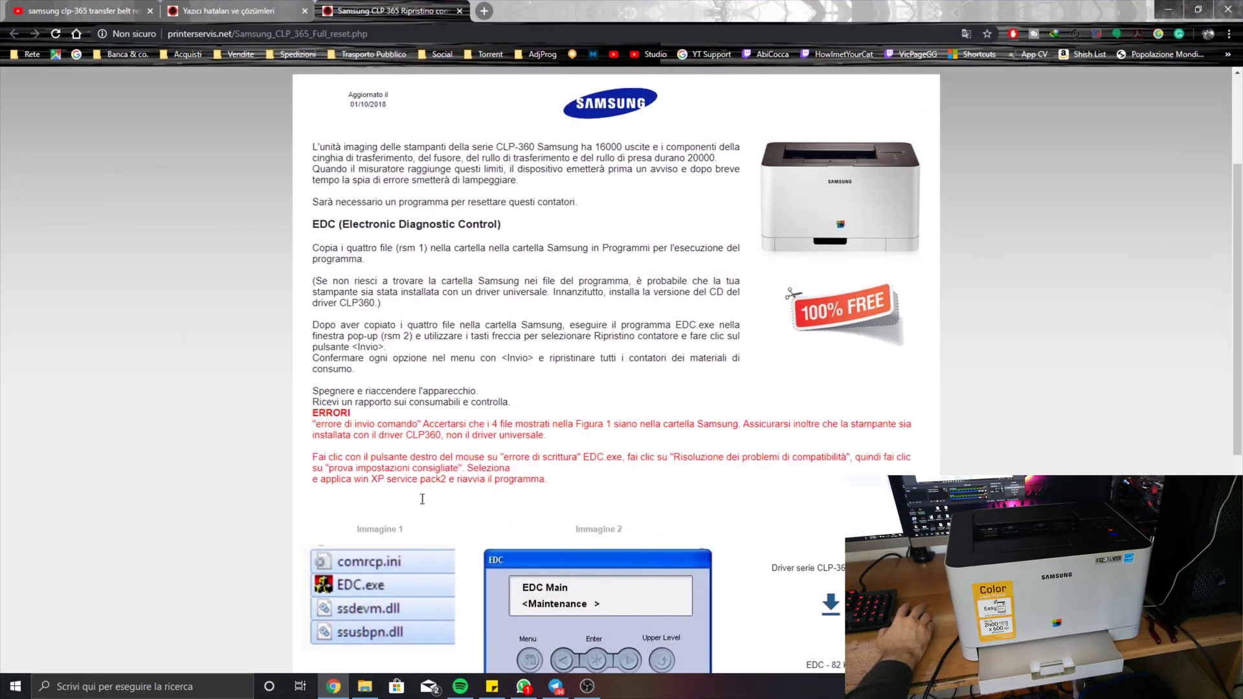
pyautogui.scroll(3, 422, 499)
pyautogui.click(240, 7)
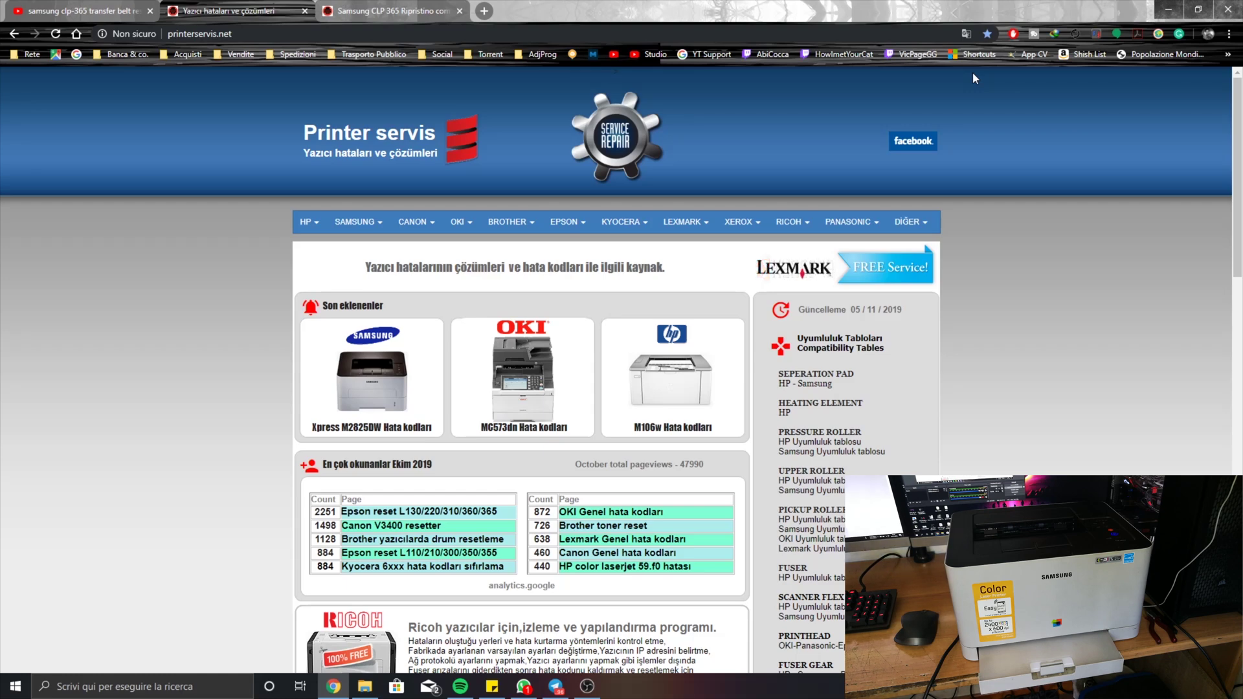
# Show the CLP-365 reset guide page in its original Turkish.
pyautogui.scroll(-5, 467, 413)
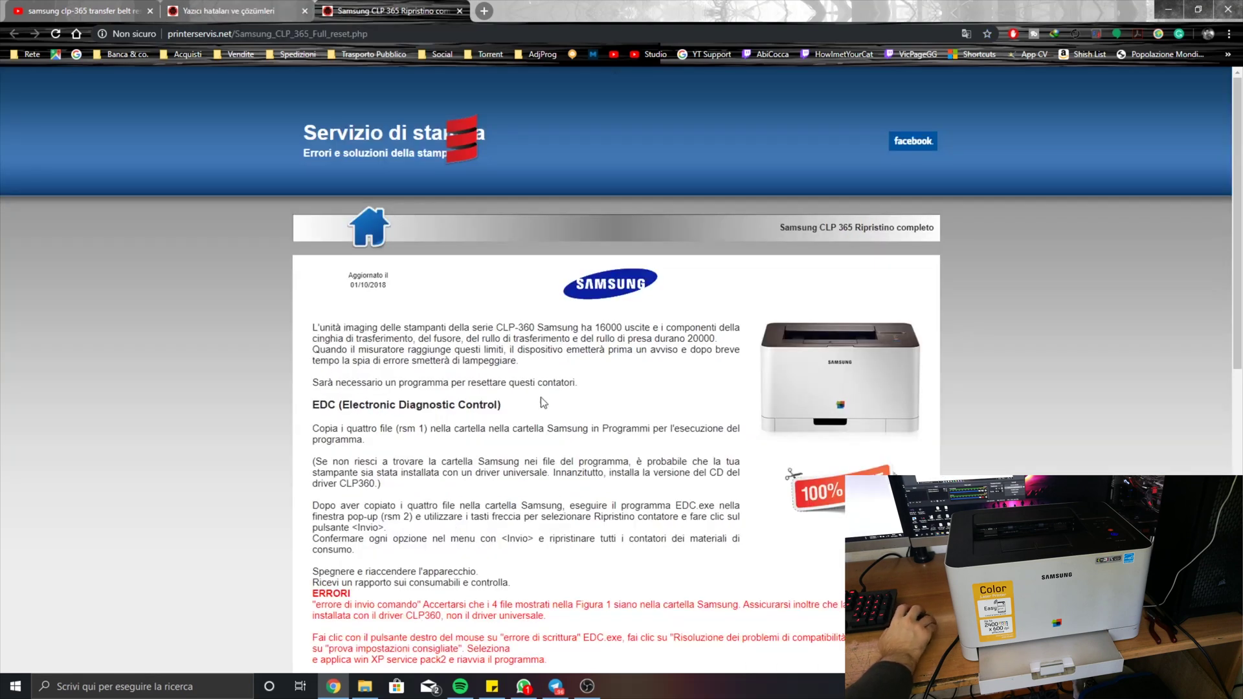
pyautogui.click(966, 34)
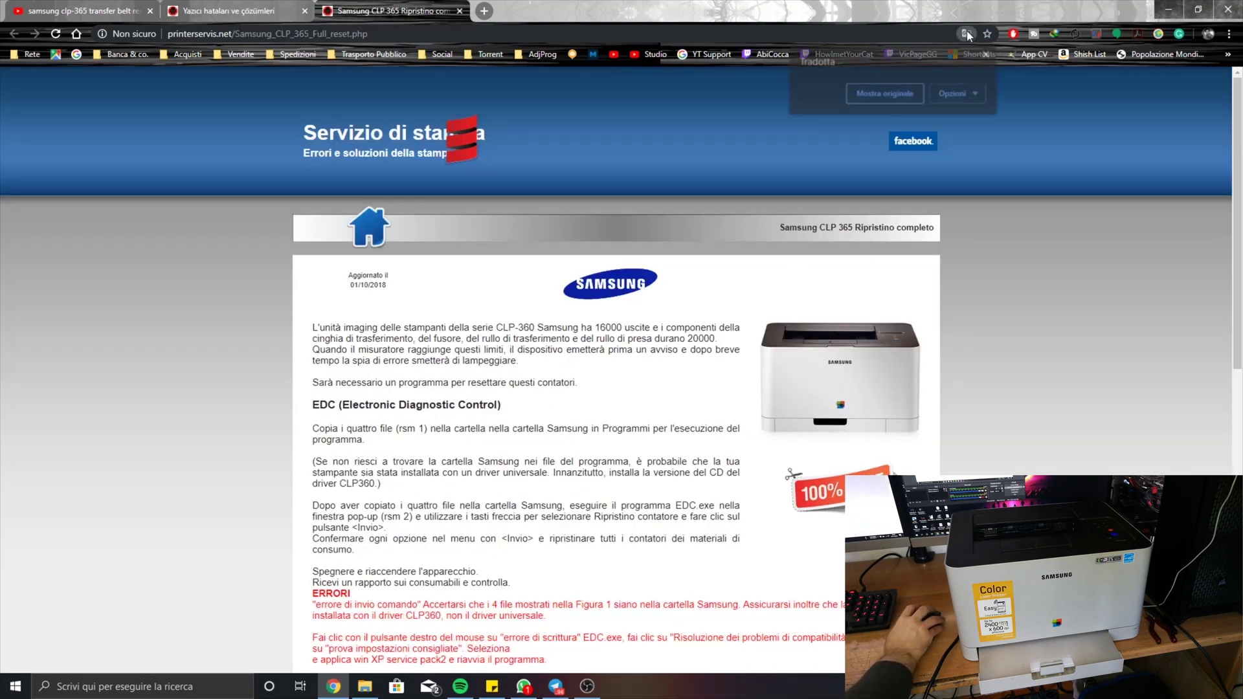
pyautogui.click(883, 95)
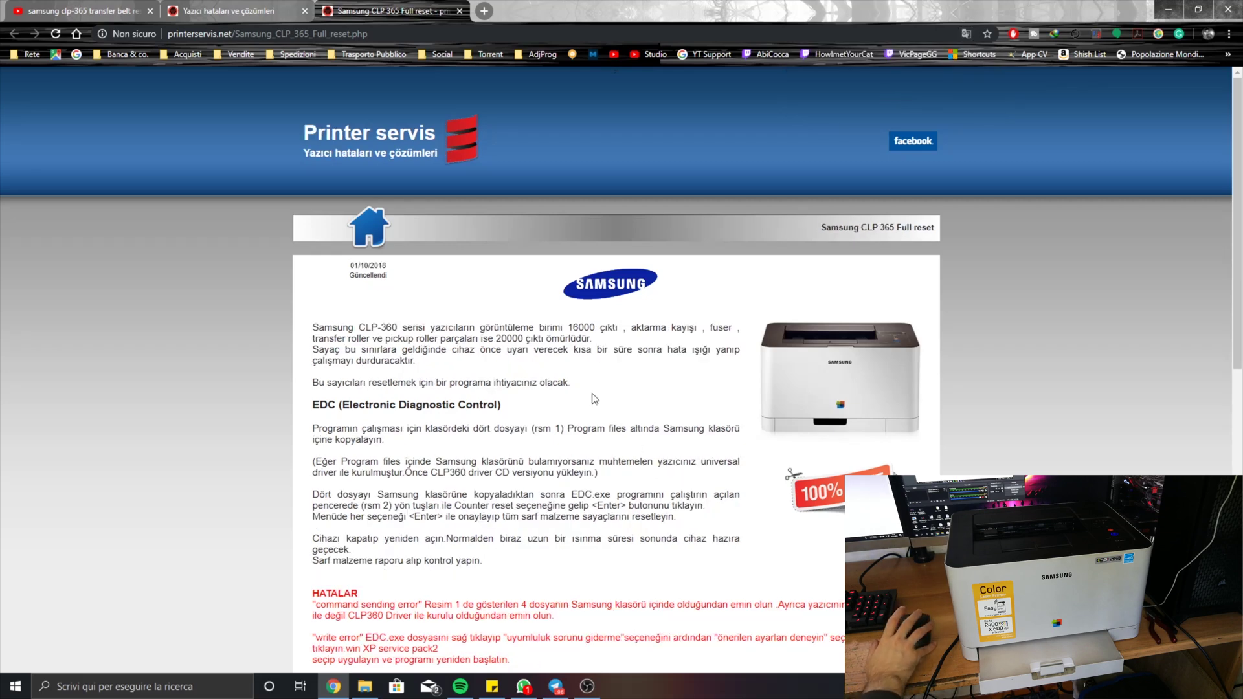
# Check the EDC.rar download link on Yandex Disk, close that tab, and minimise Chrome.
pyautogui.scroll(-8, 562, 453)
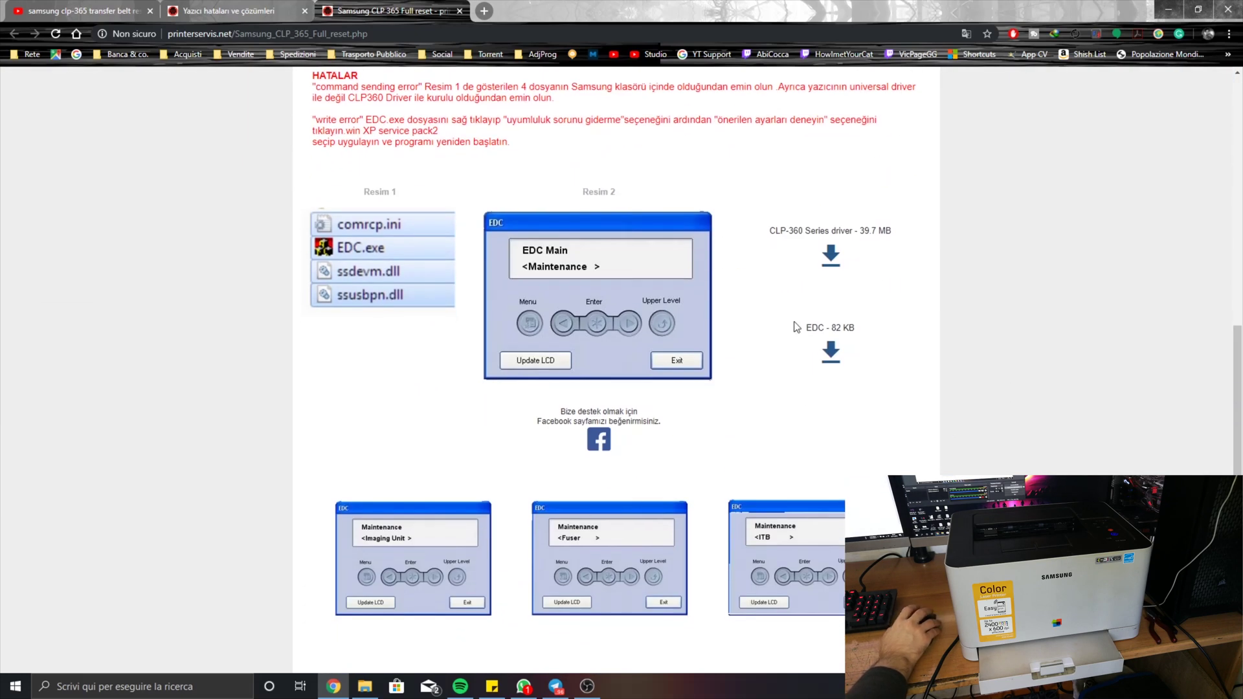
pyautogui.click(829, 353)
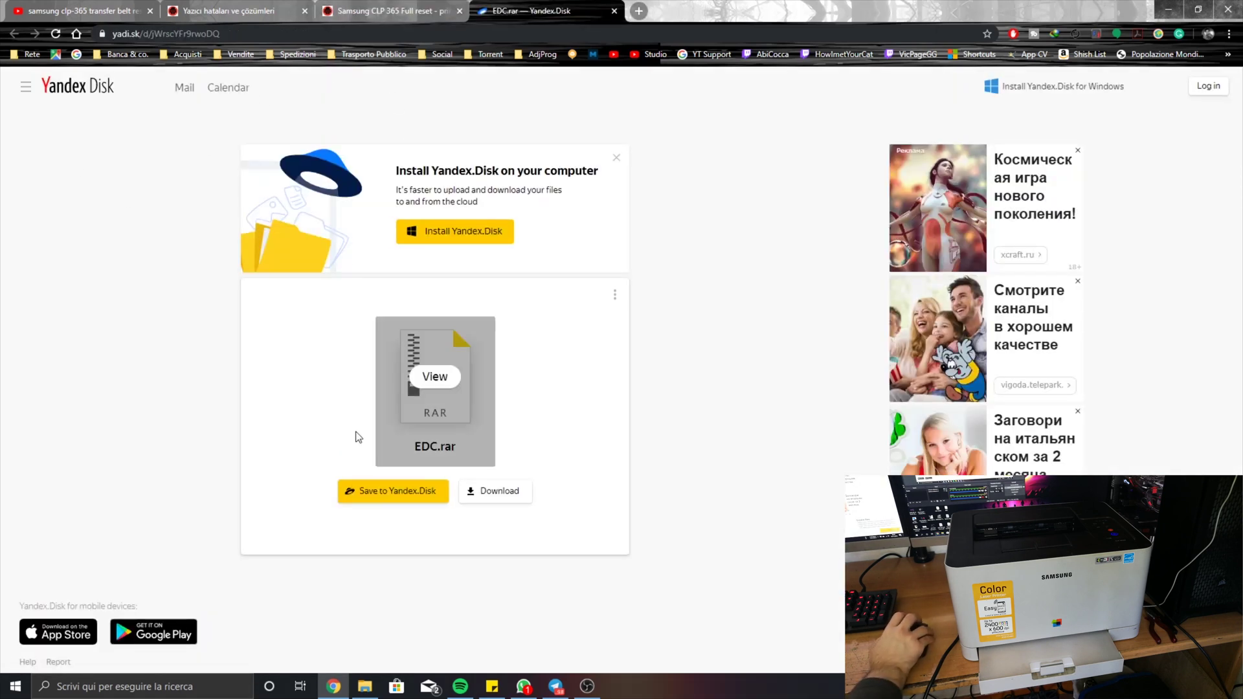
pyautogui.click(614, 11)
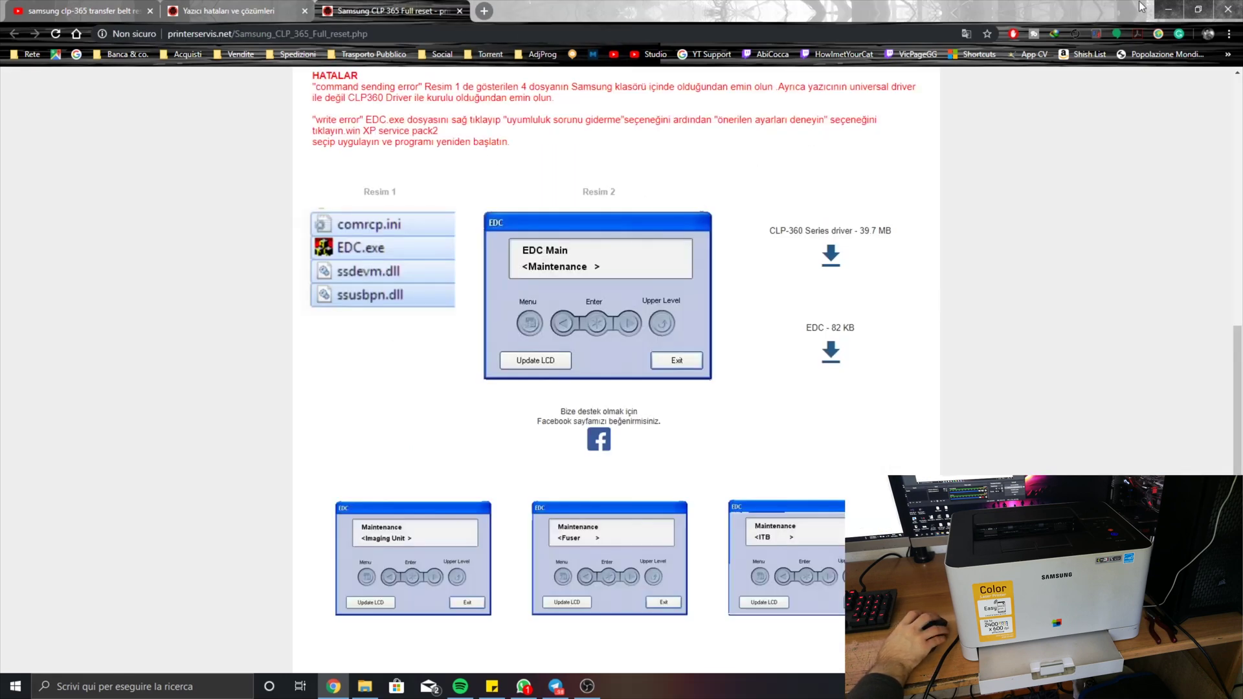
pyautogui.click(1168, 9)
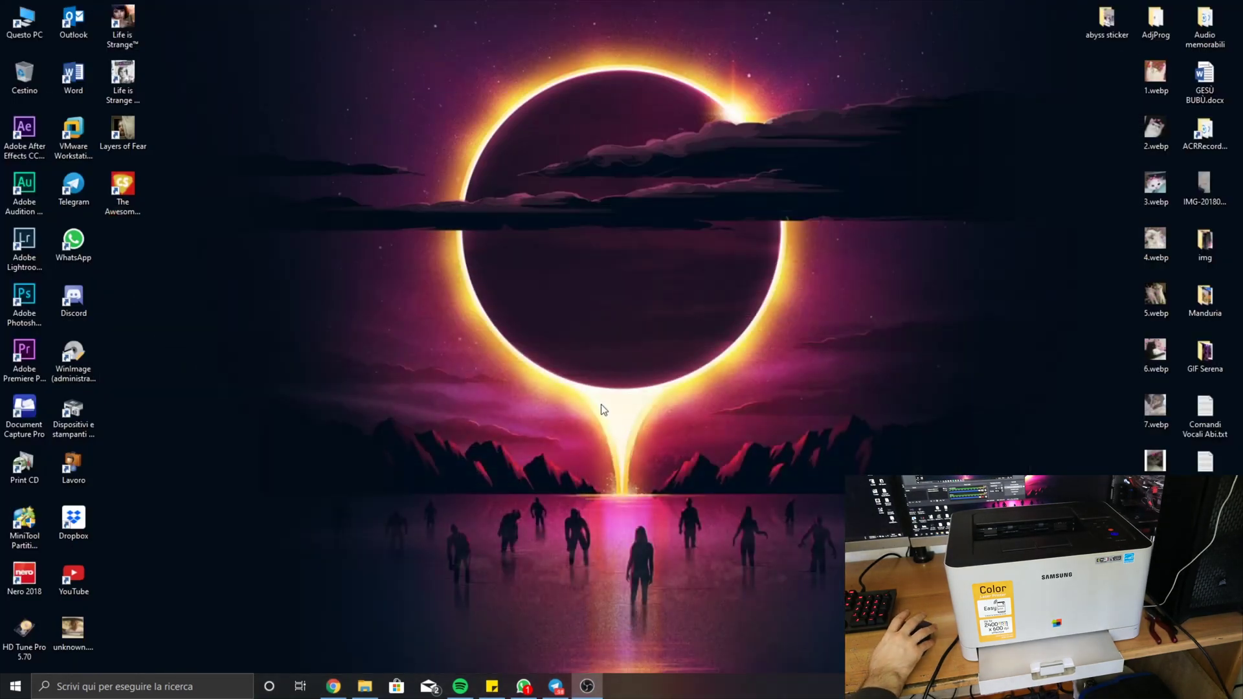
# In File Explorer, open the C:\Programmi (x86)\Samsung folder.
pyautogui.click(370, 689)
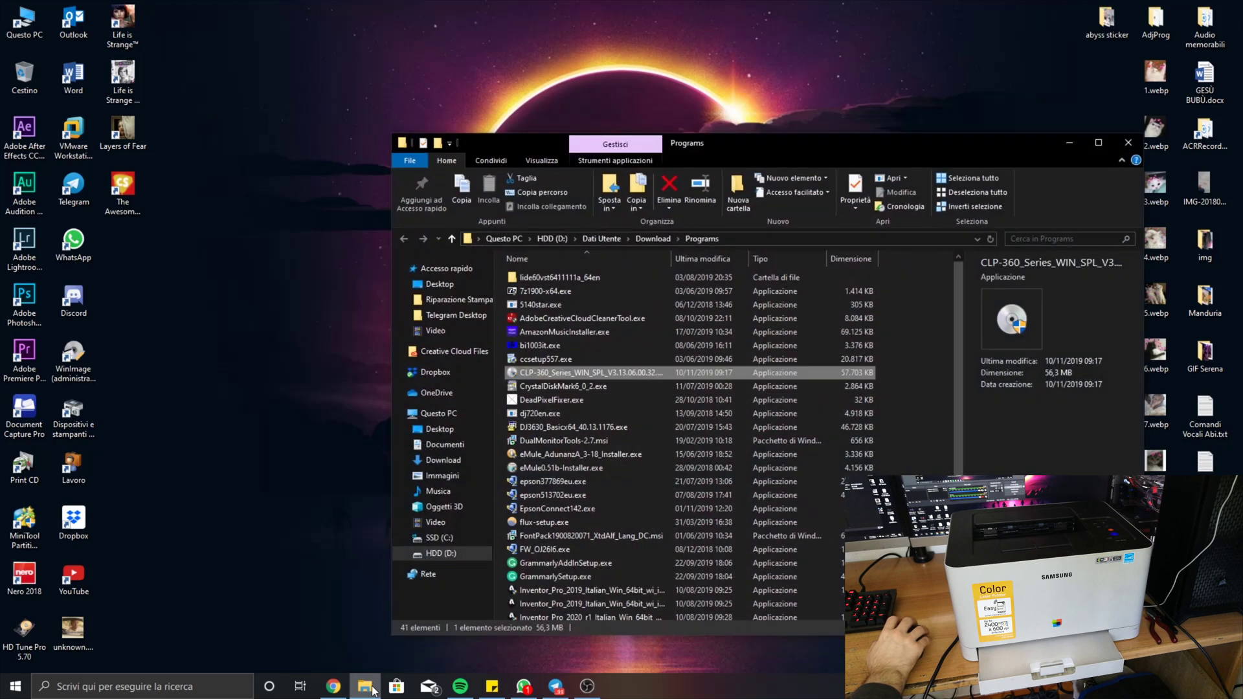
pyautogui.click(440, 539)
pyautogui.doubleClick(547, 374)
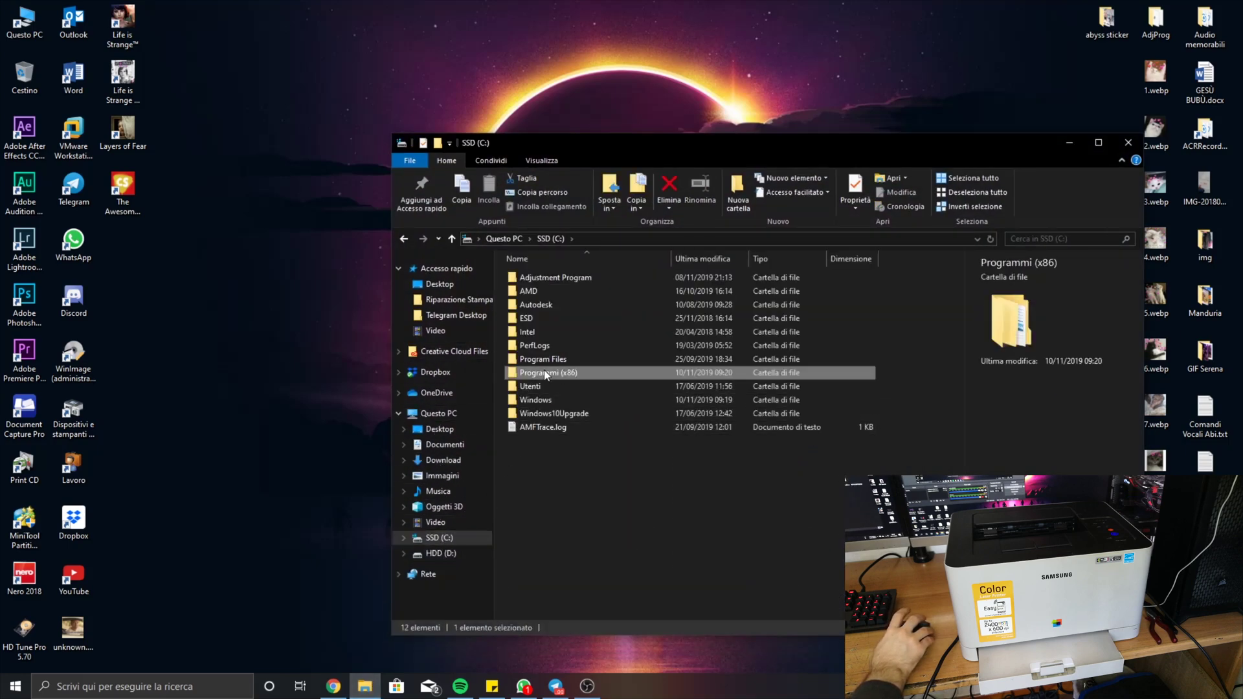
pyautogui.scroll(-4, 553, 401)
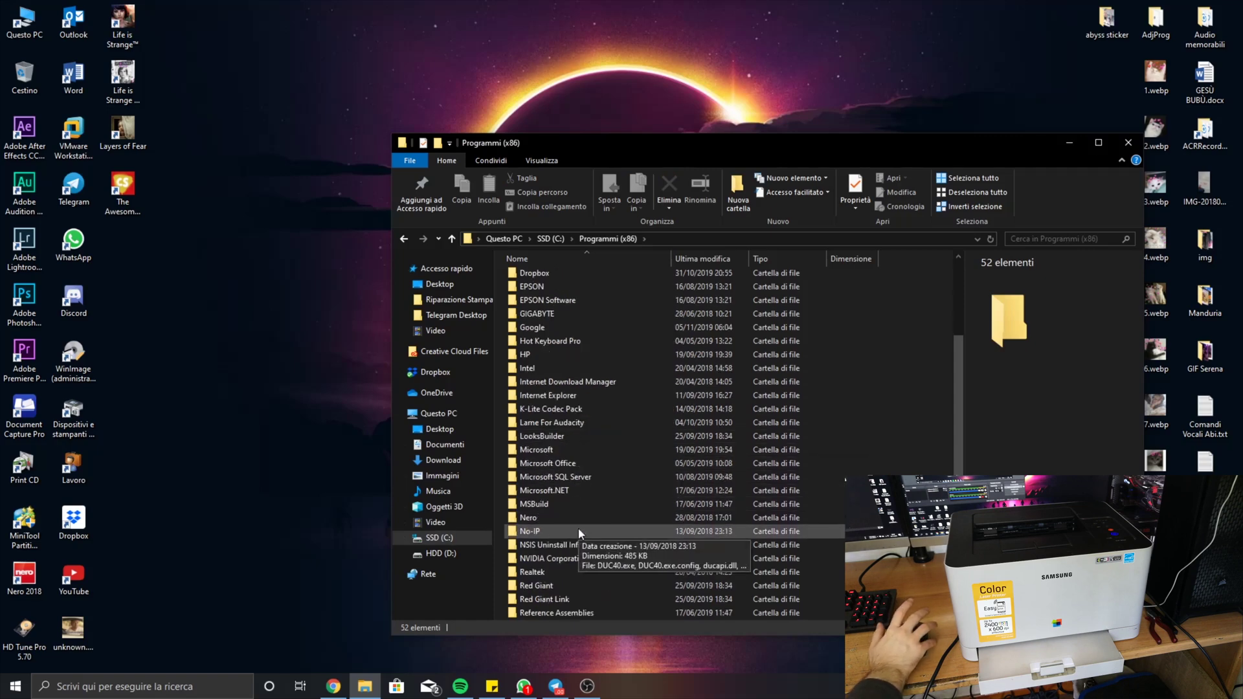
pyautogui.scroll(-4, 578, 532)
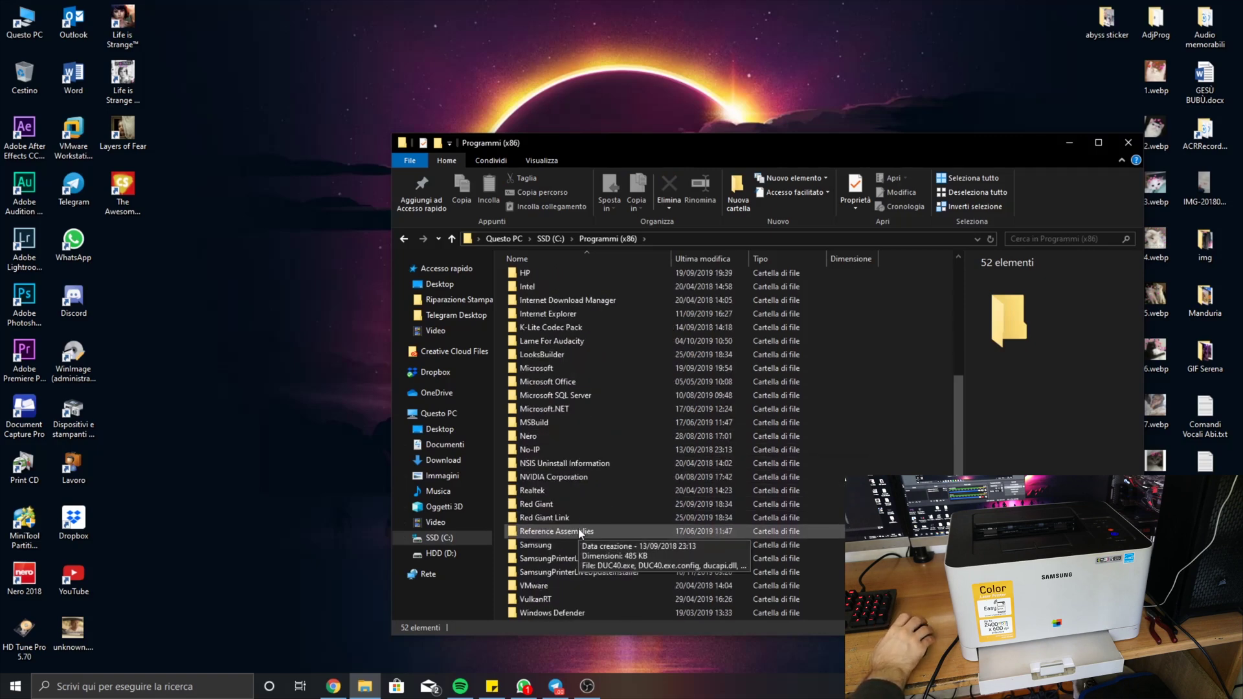
pyautogui.doubleClick(541, 466)
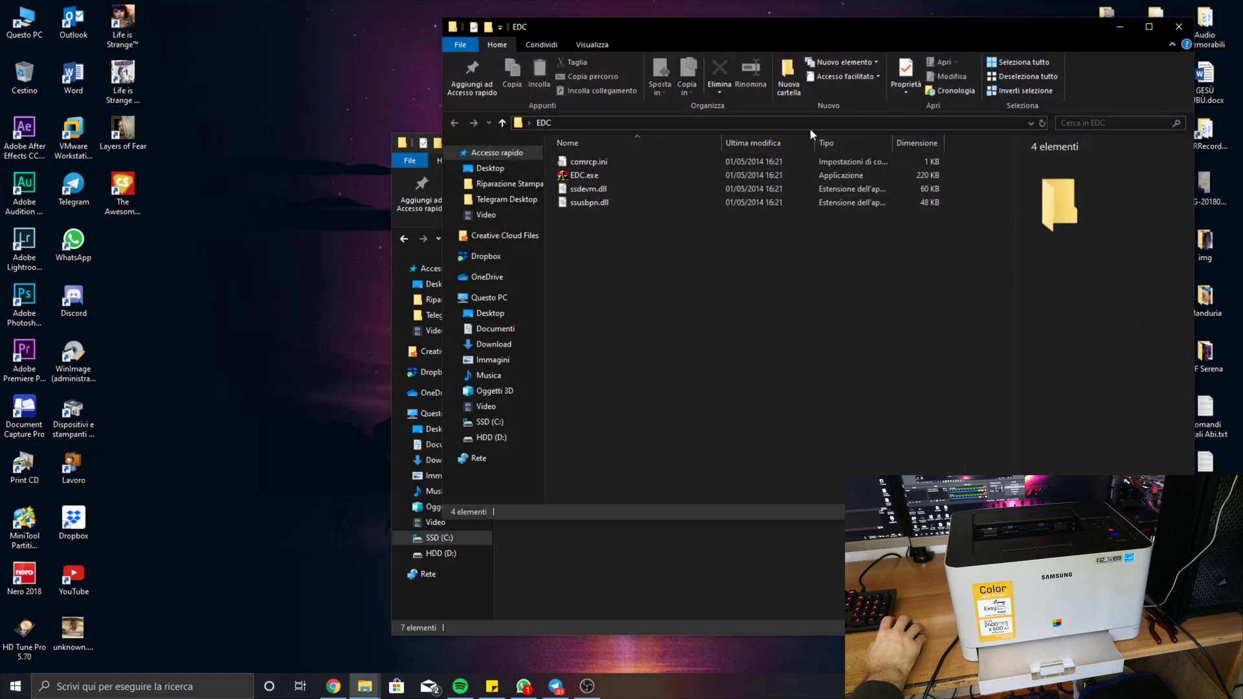
pyautogui.click(1179, 27)
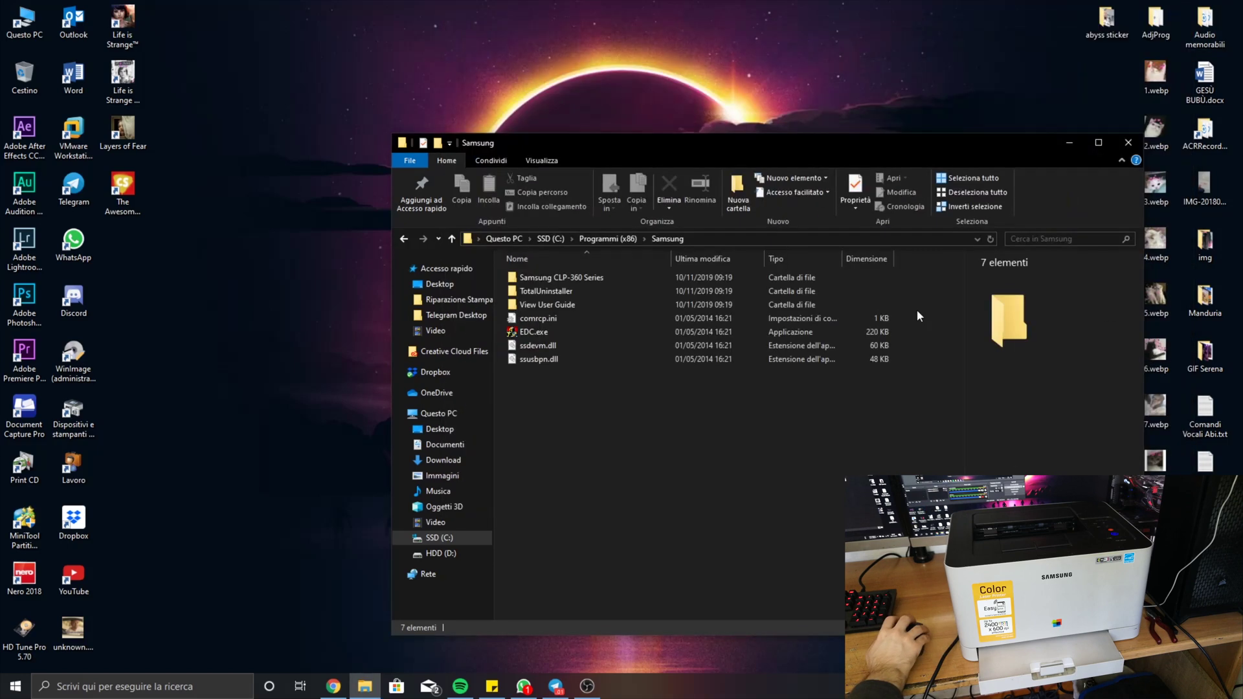
pyautogui.rightClick(677, 445)
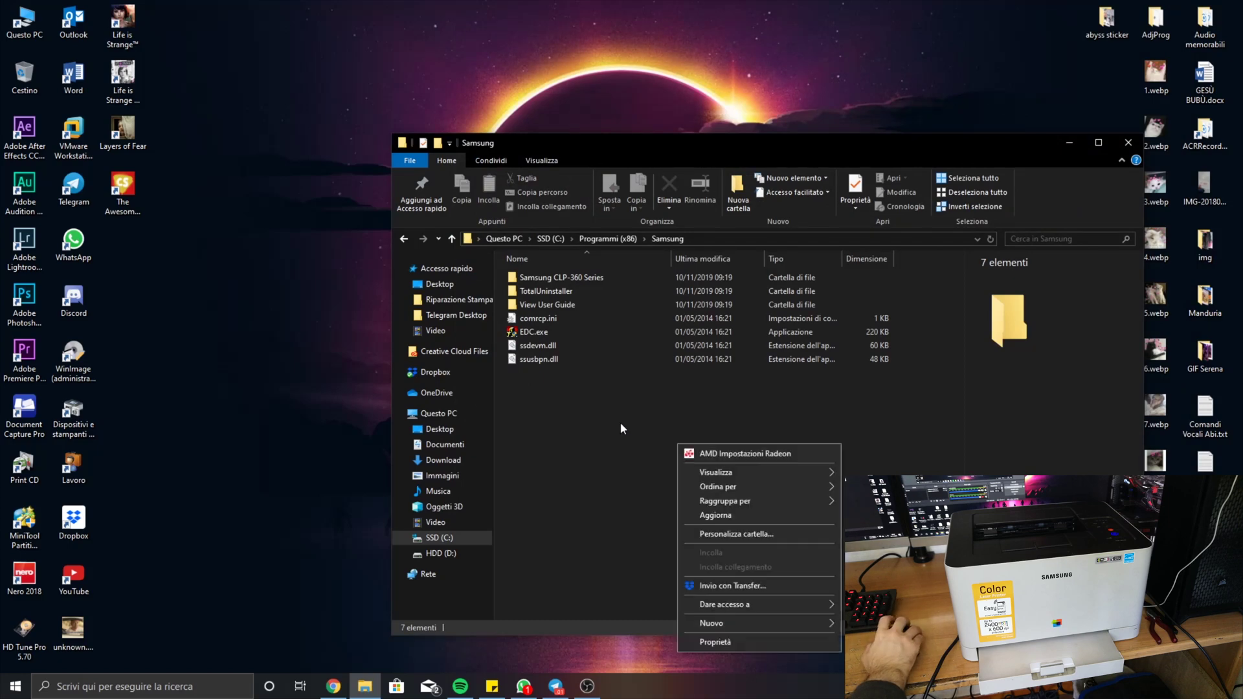
pyautogui.click(544, 416)
pyautogui.rightClick(536, 331)
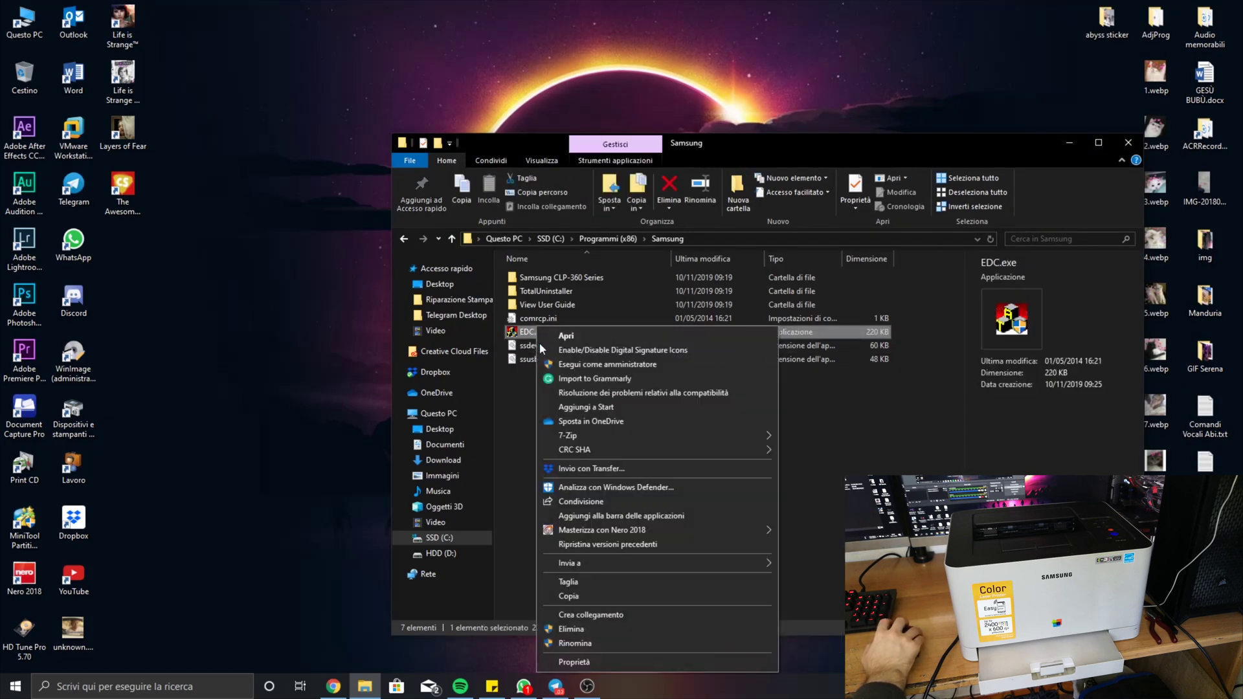
pyautogui.click(584, 657)
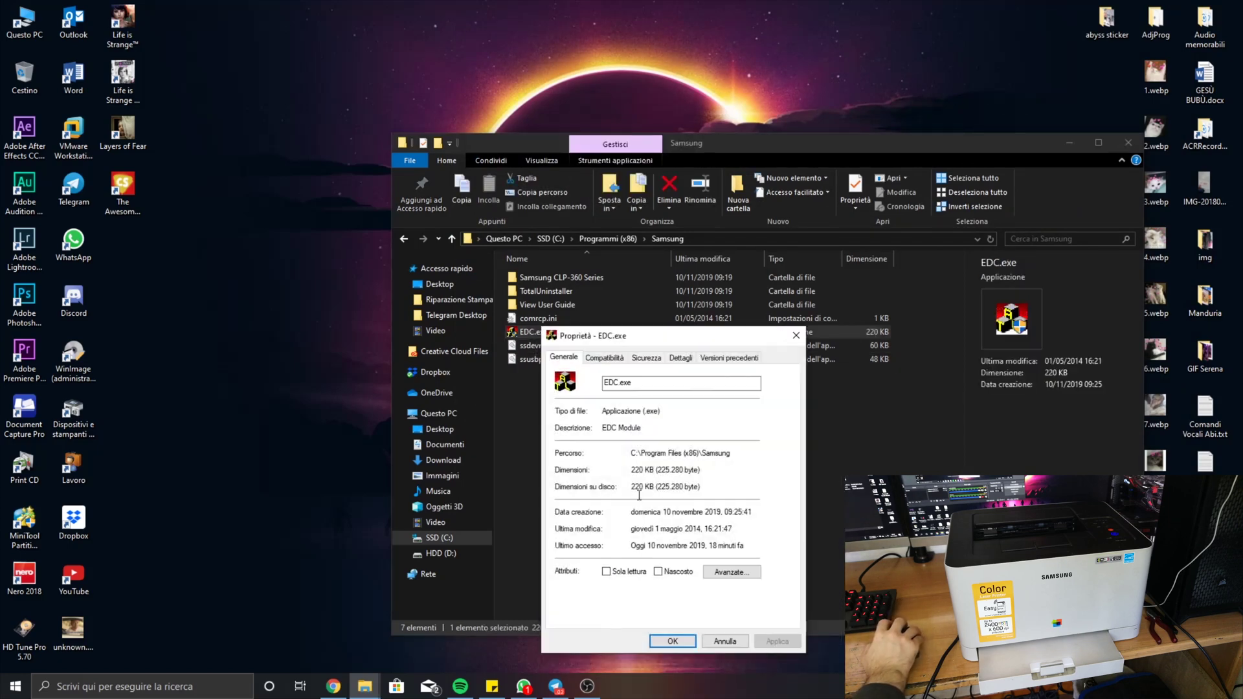
pyautogui.click(593, 360)
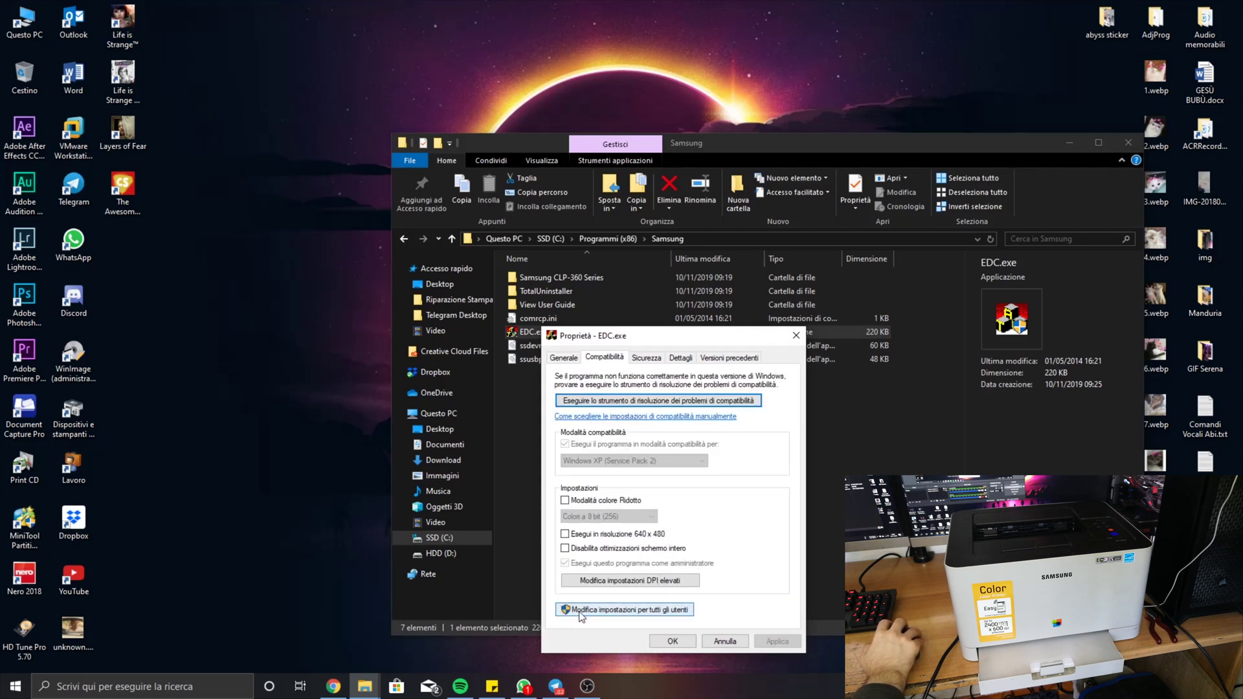
pyautogui.click(639, 611)
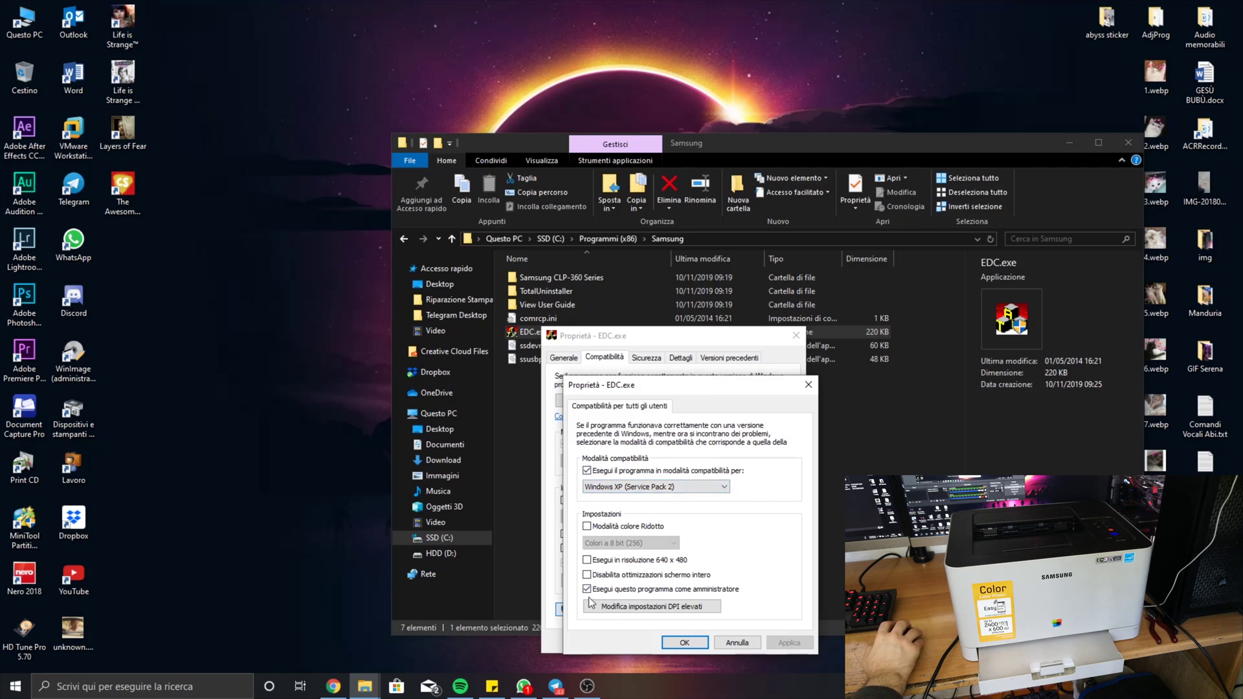
pyautogui.click(725, 643)
pyautogui.click(700, 643)
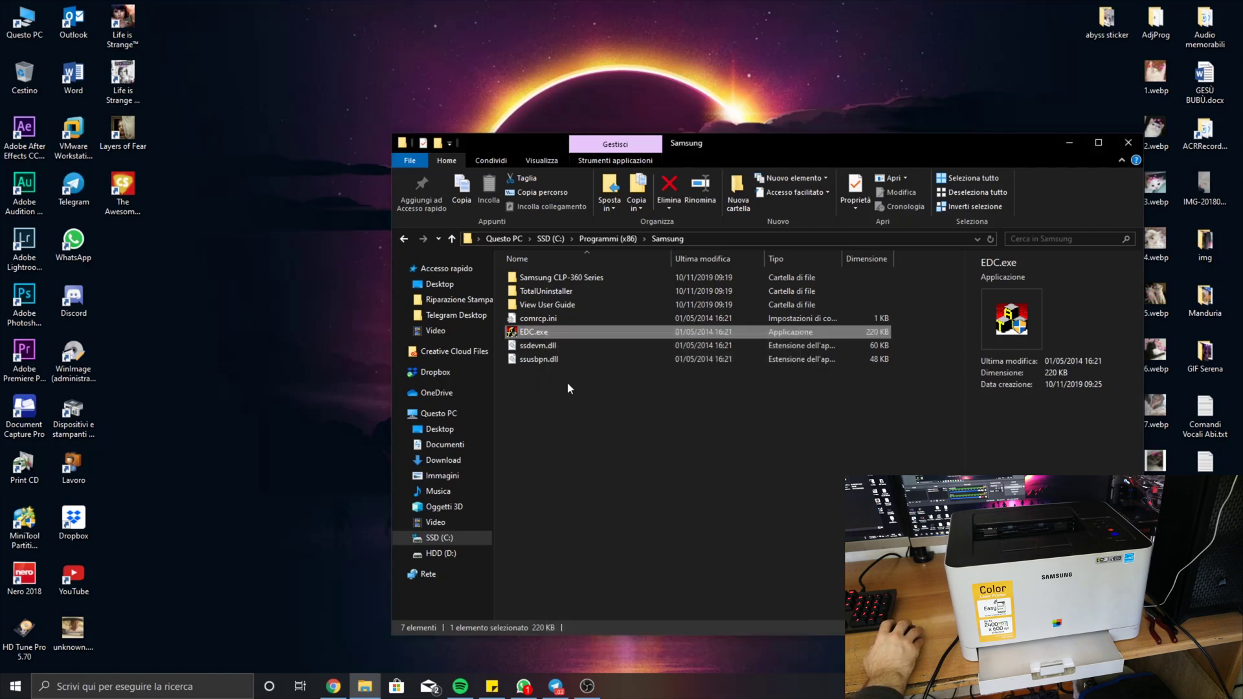
# Bring up the context menu for EDC.exe in the Samsung folder to run it.
pyautogui.moveTo(554, 328)
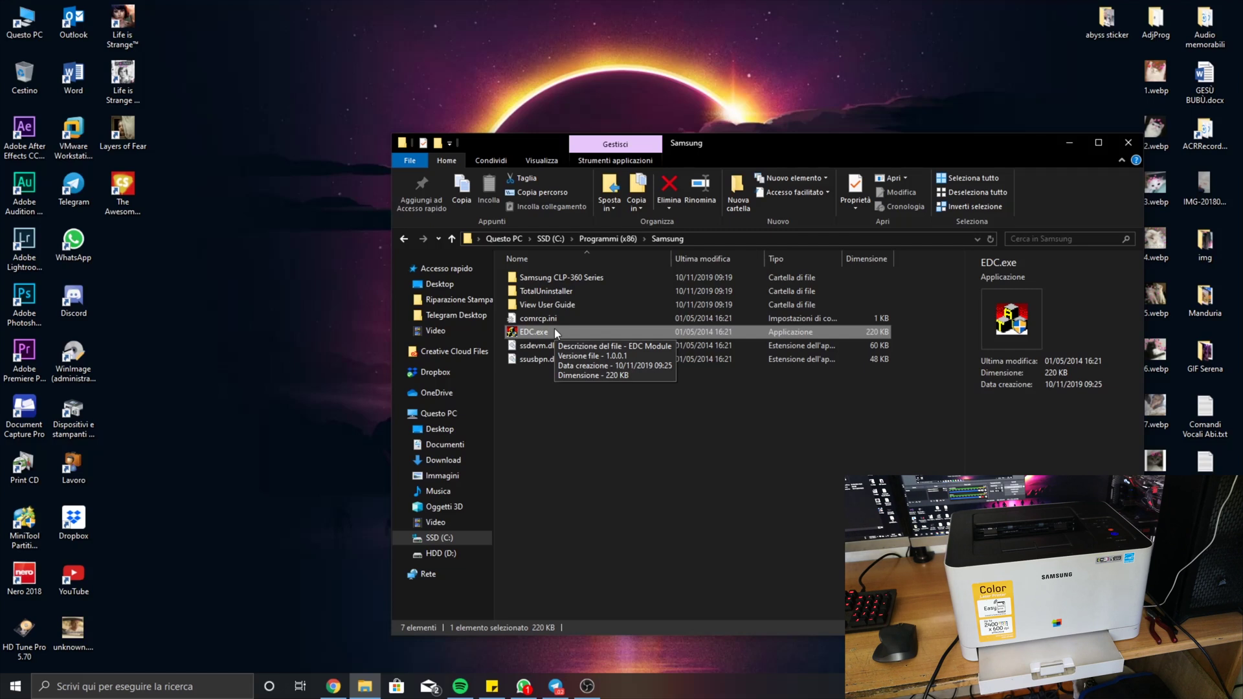
pyautogui.rightClick(554, 328)
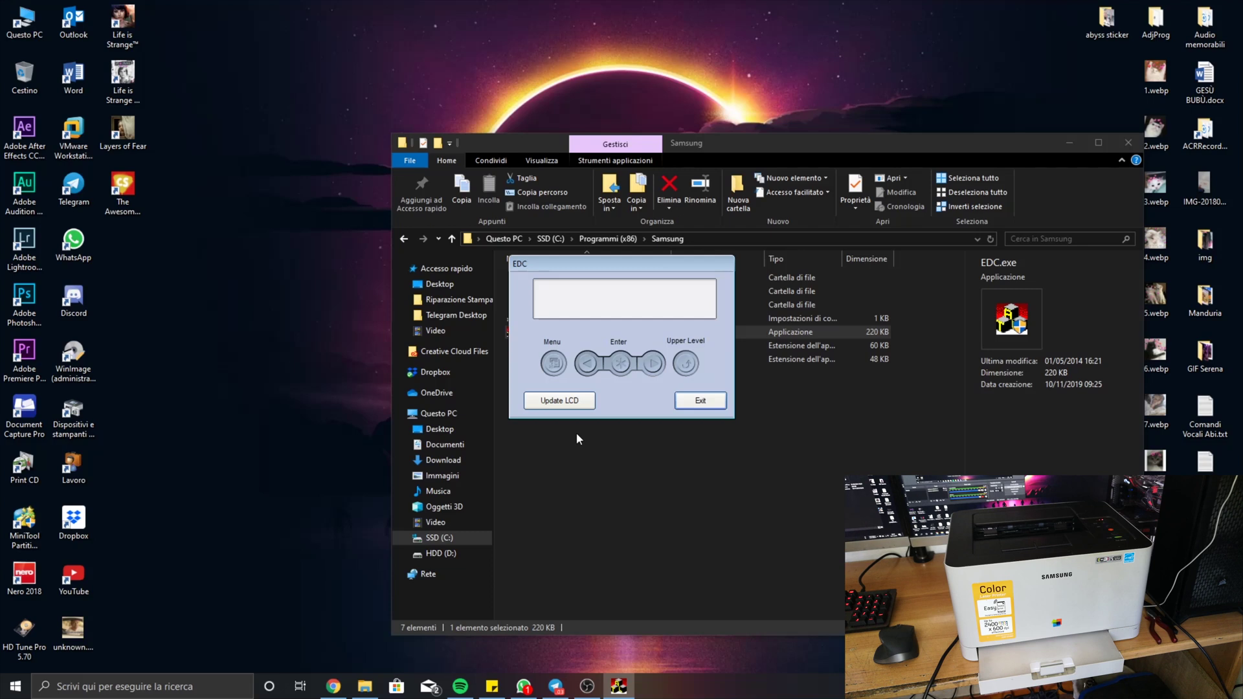
# Step through the EDC Mode menu to Clear Count and enter it at Imaging Unit.
pyautogui.click(650, 365)
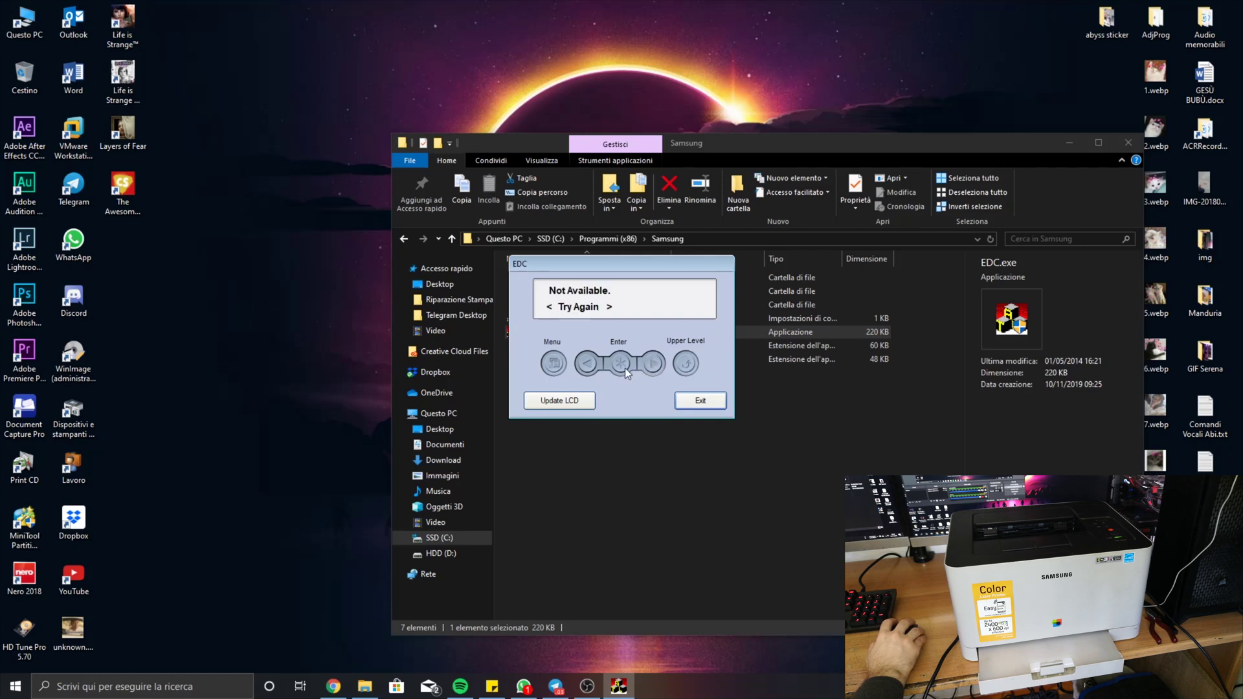
pyautogui.click(612, 365)
pyautogui.click(619, 368)
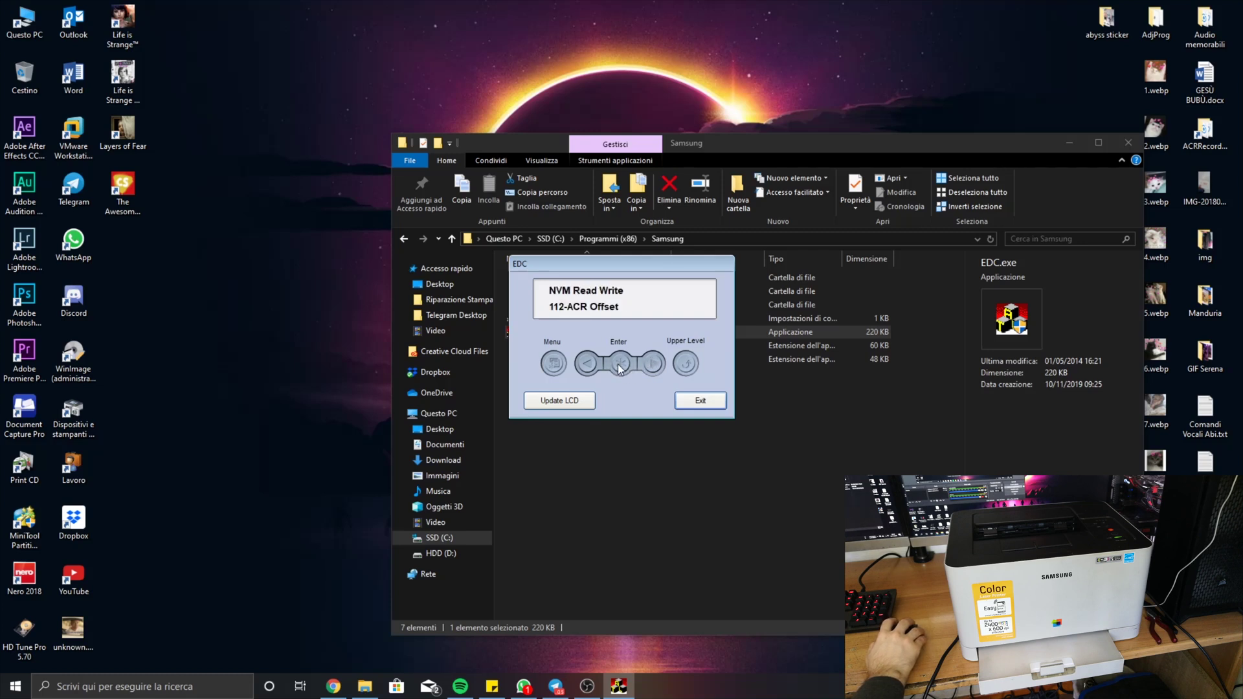
pyautogui.click(684, 363)
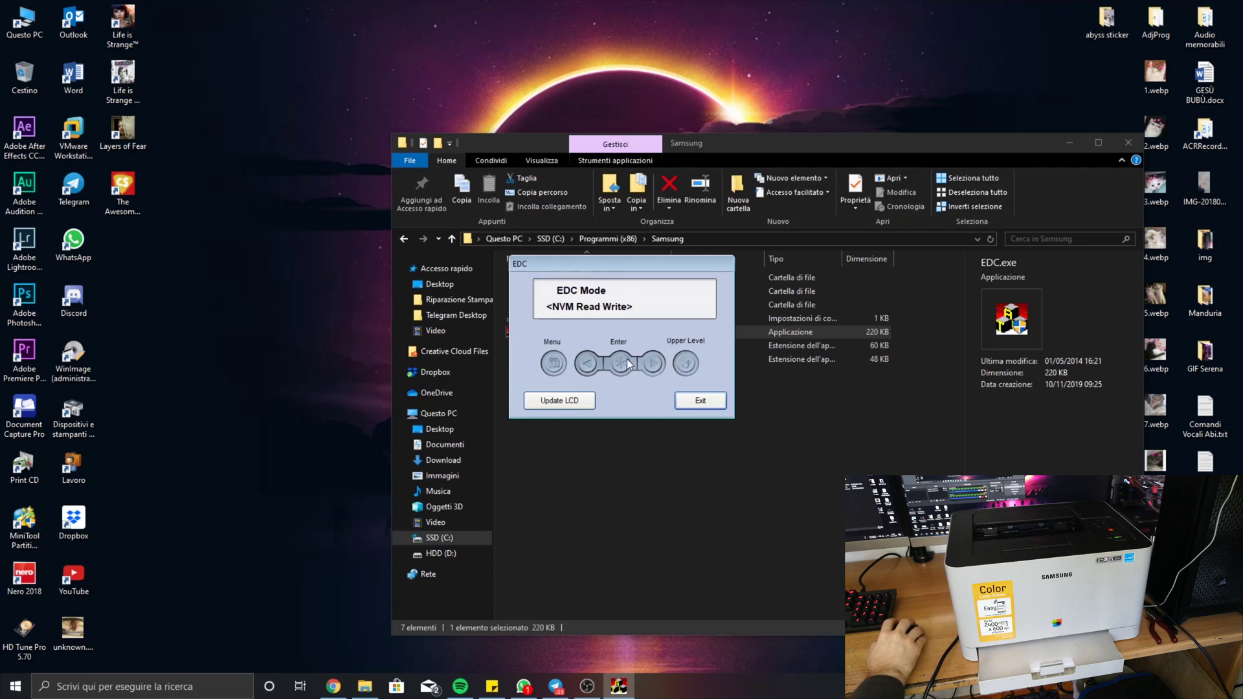
pyautogui.click(650, 367)
pyautogui.click(650, 366)
pyautogui.click(650, 367)
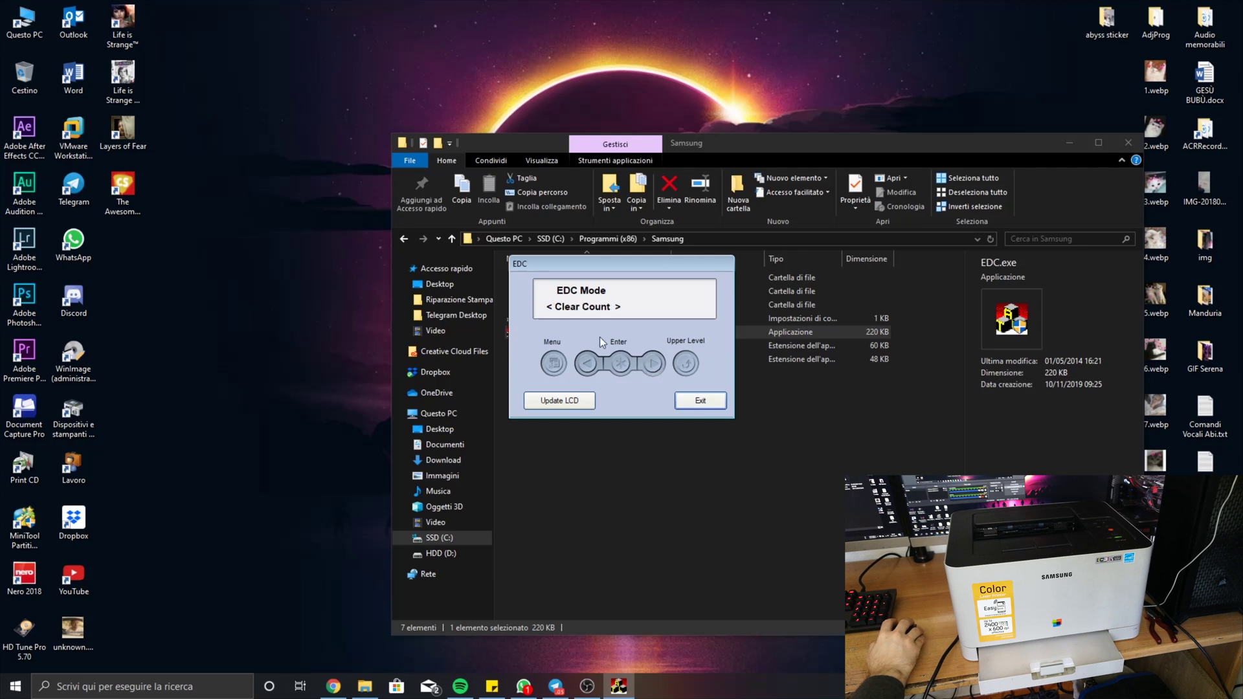
pyautogui.click(623, 366)
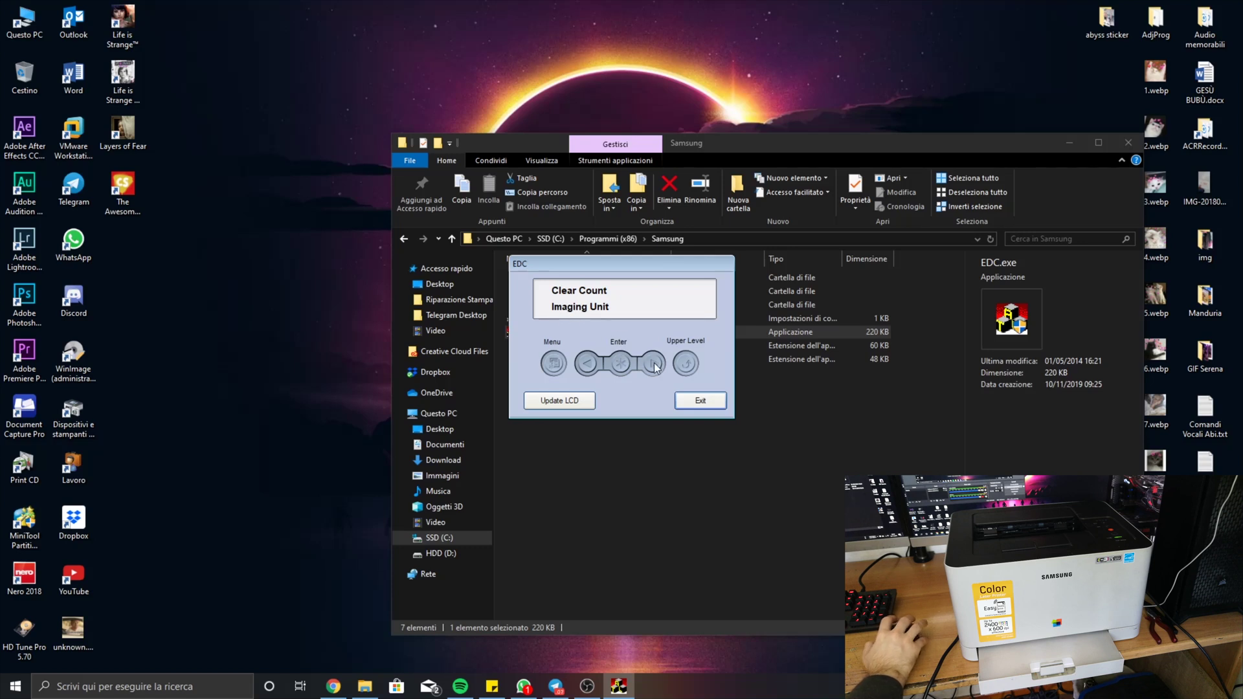
# Review the Transfer Belt, Fuser, Transfer Roller and PickUp Roller counters, then clear Transfer Belt.
pyautogui.click(654, 364)
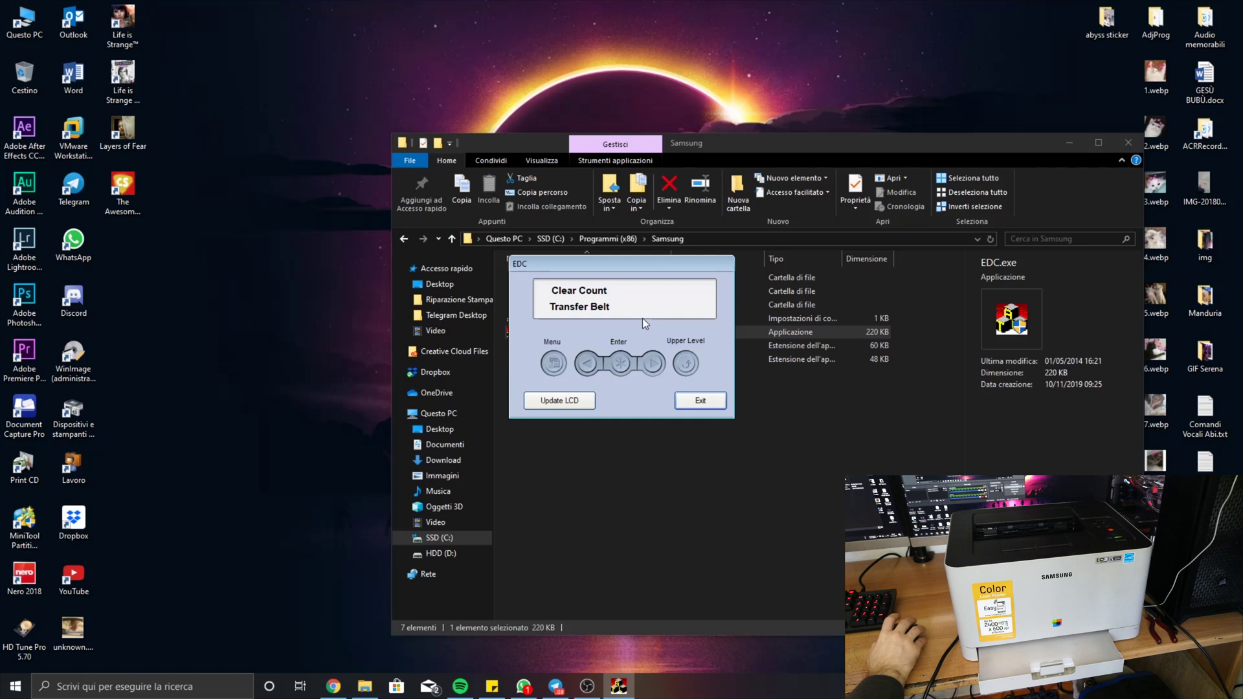
pyautogui.click(654, 364)
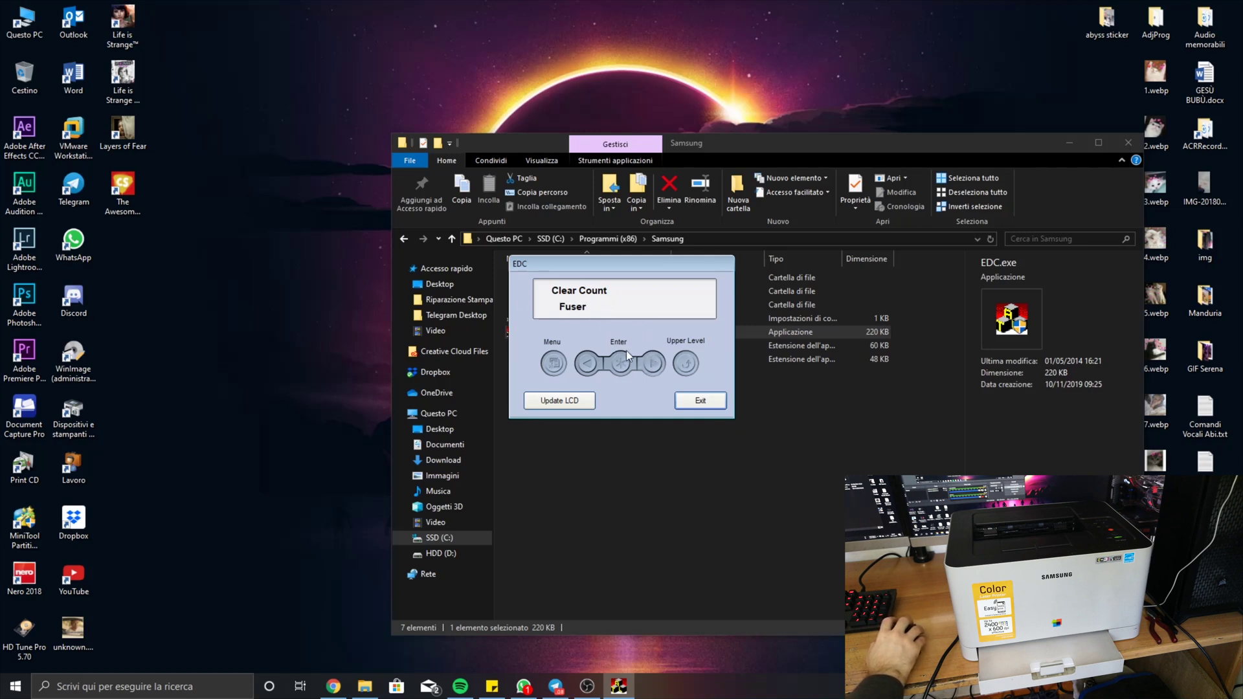
pyautogui.click(648, 366)
pyautogui.click(648, 367)
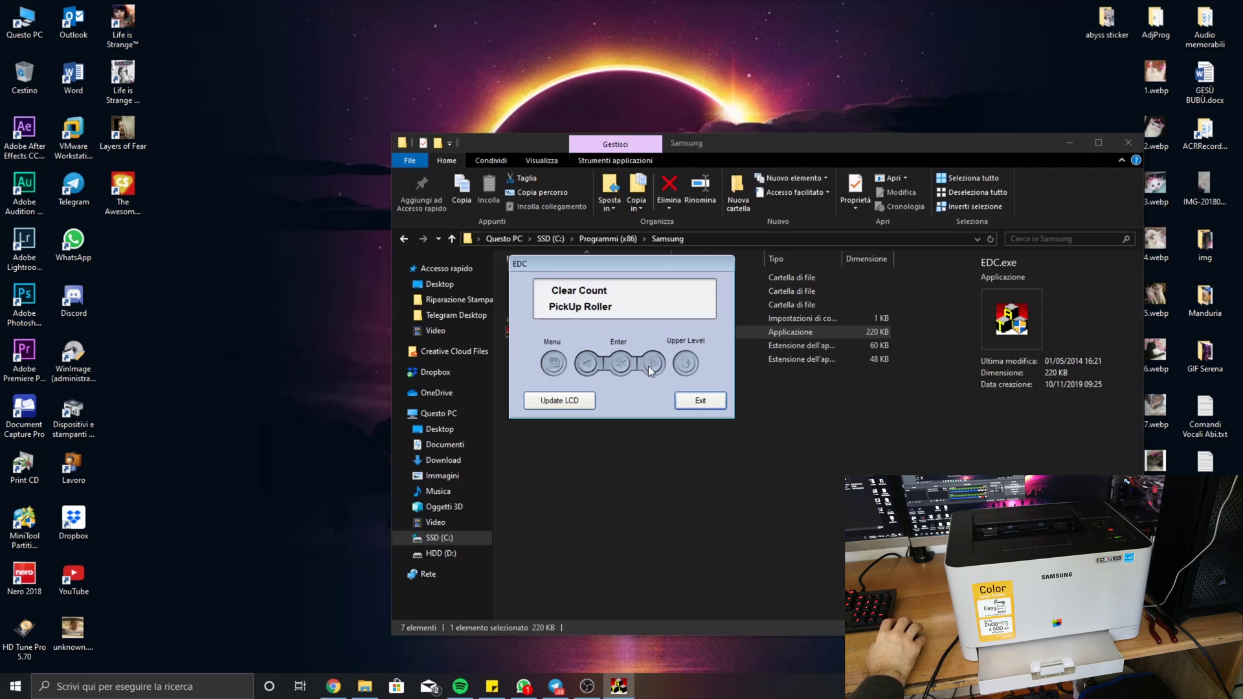
pyautogui.click(586, 367)
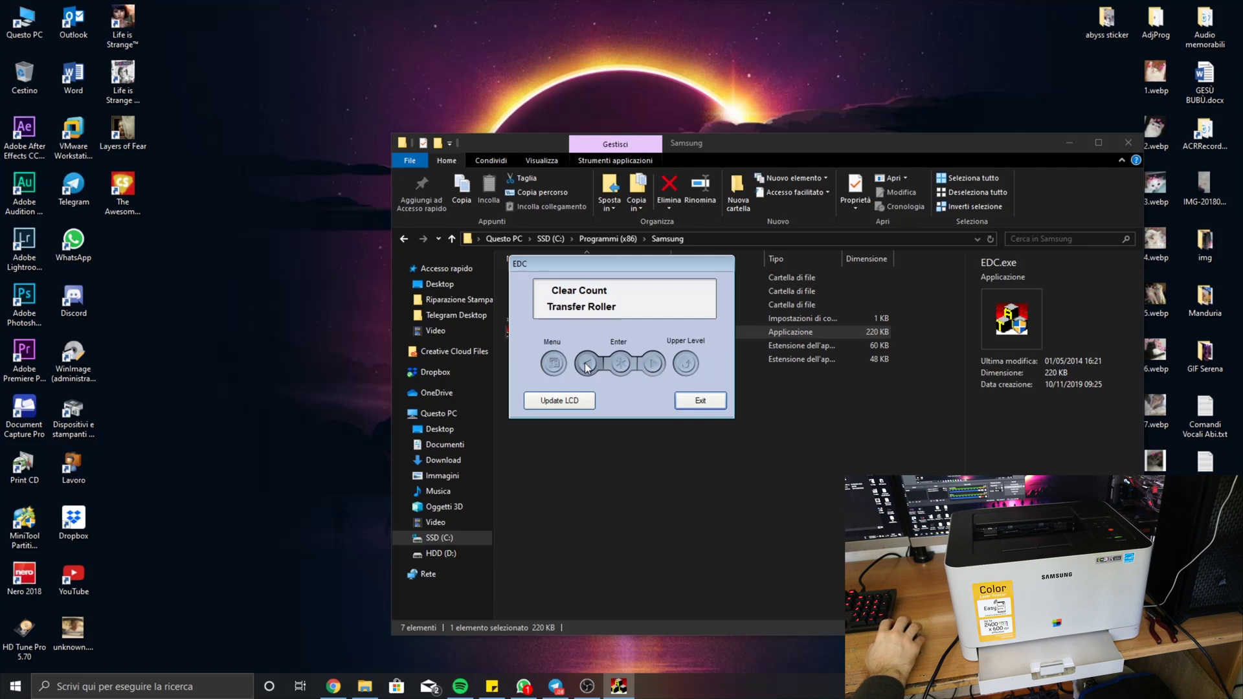
pyautogui.click(587, 367)
pyautogui.click(587, 367)
pyautogui.click(586, 367)
pyautogui.click(659, 366)
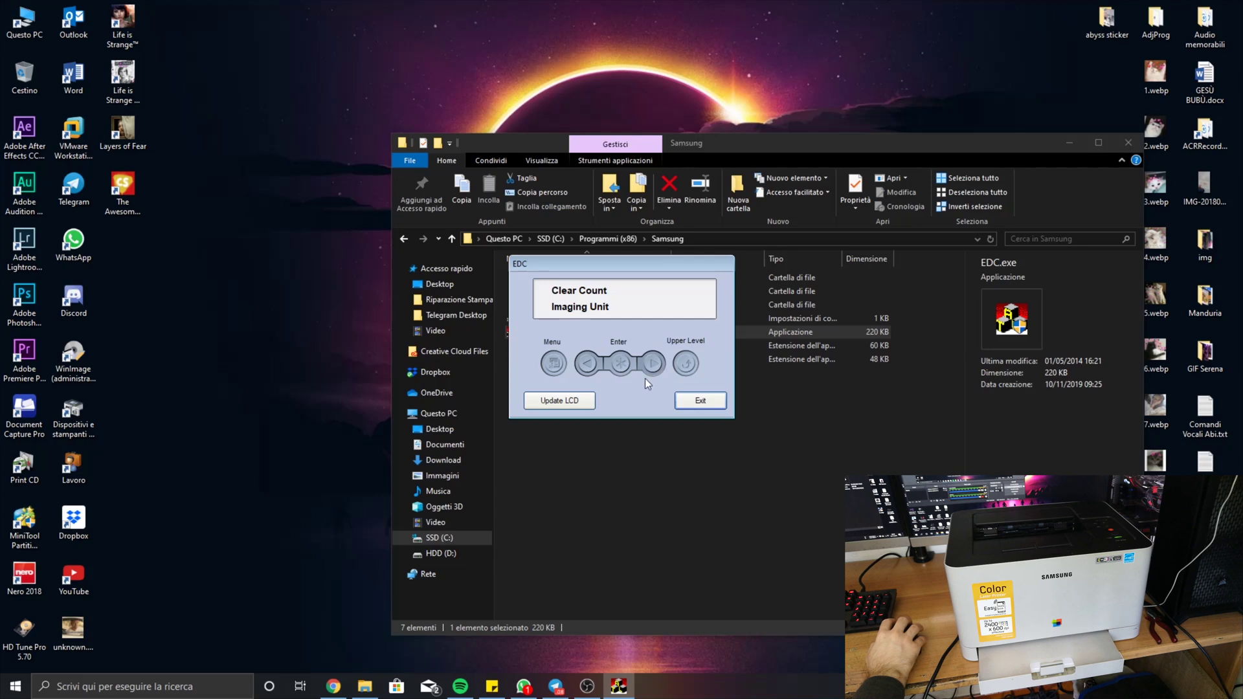
pyautogui.click(621, 367)
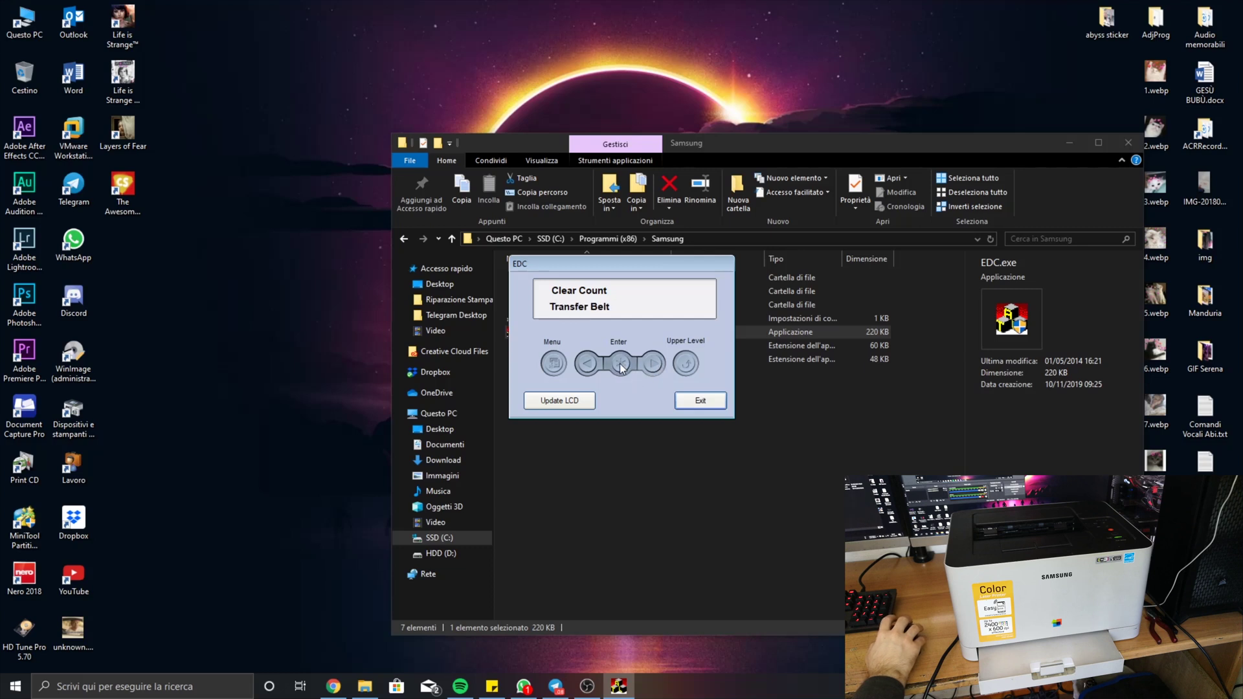